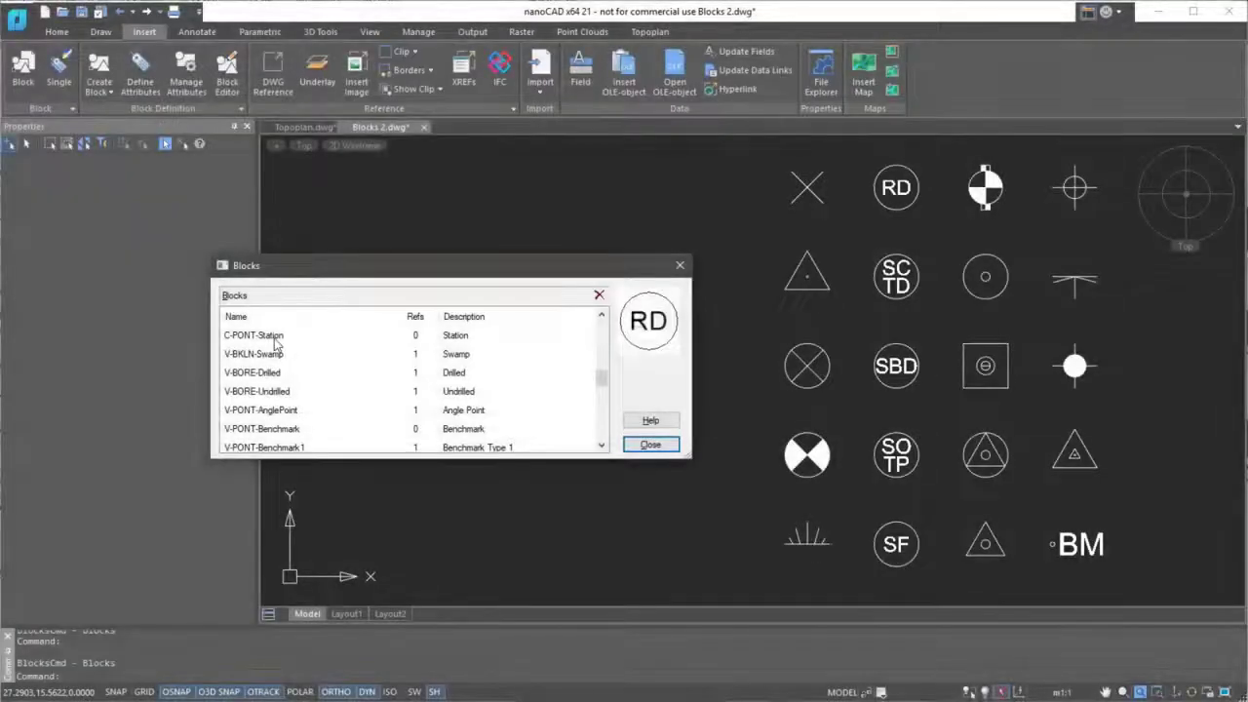
Preview the C-PONT-Station, Swamp, Undrilled and Benchmark symbols in the Blocks list
left_click(276, 336)
left_click(276, 355)
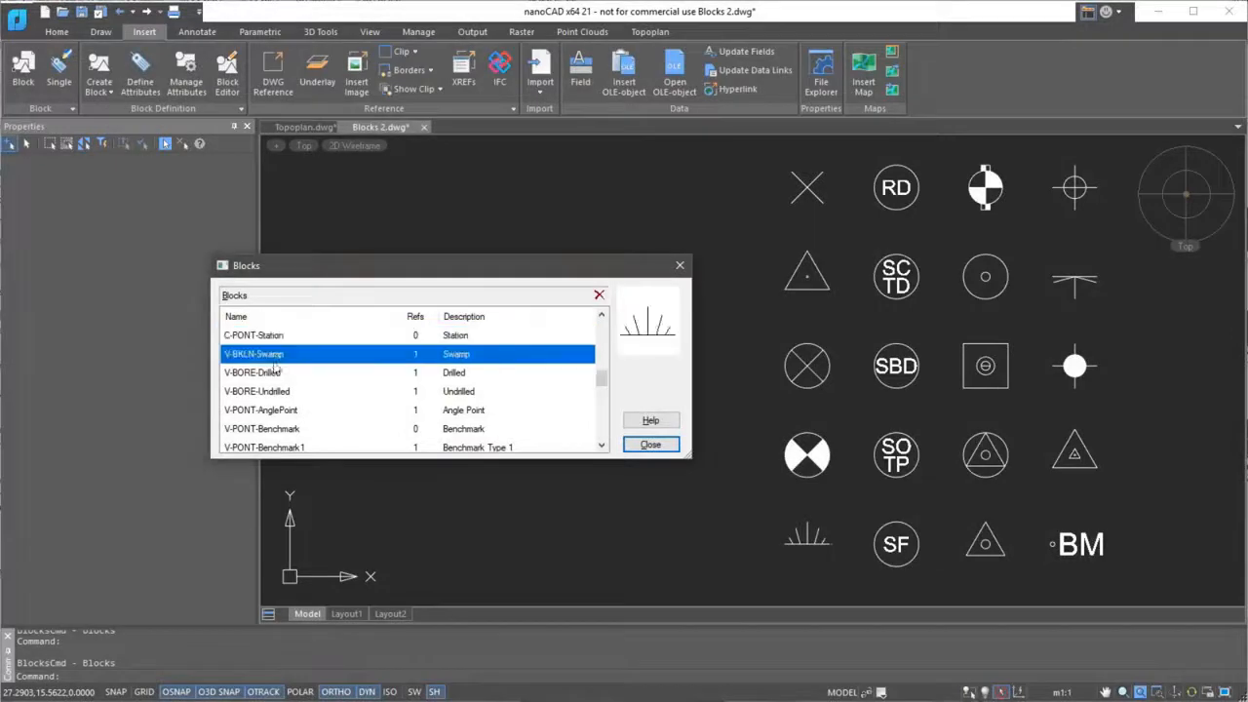
left_click(275, 373)
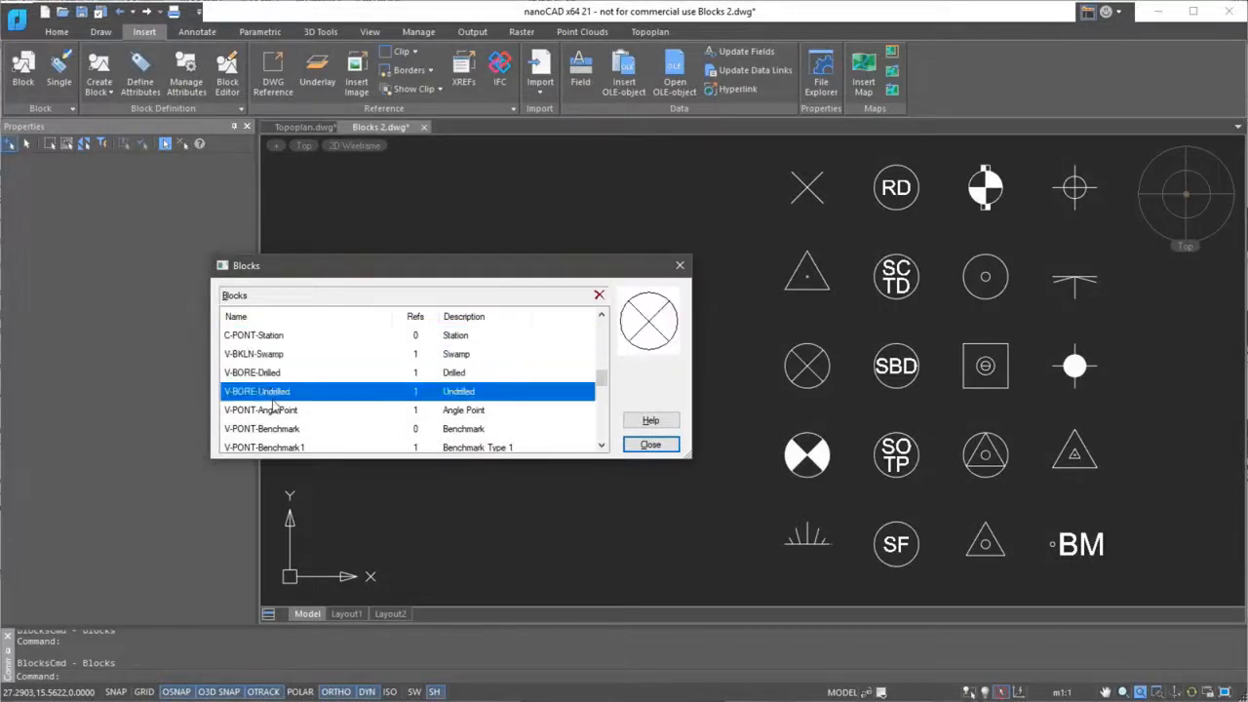
left_click(276, 409)
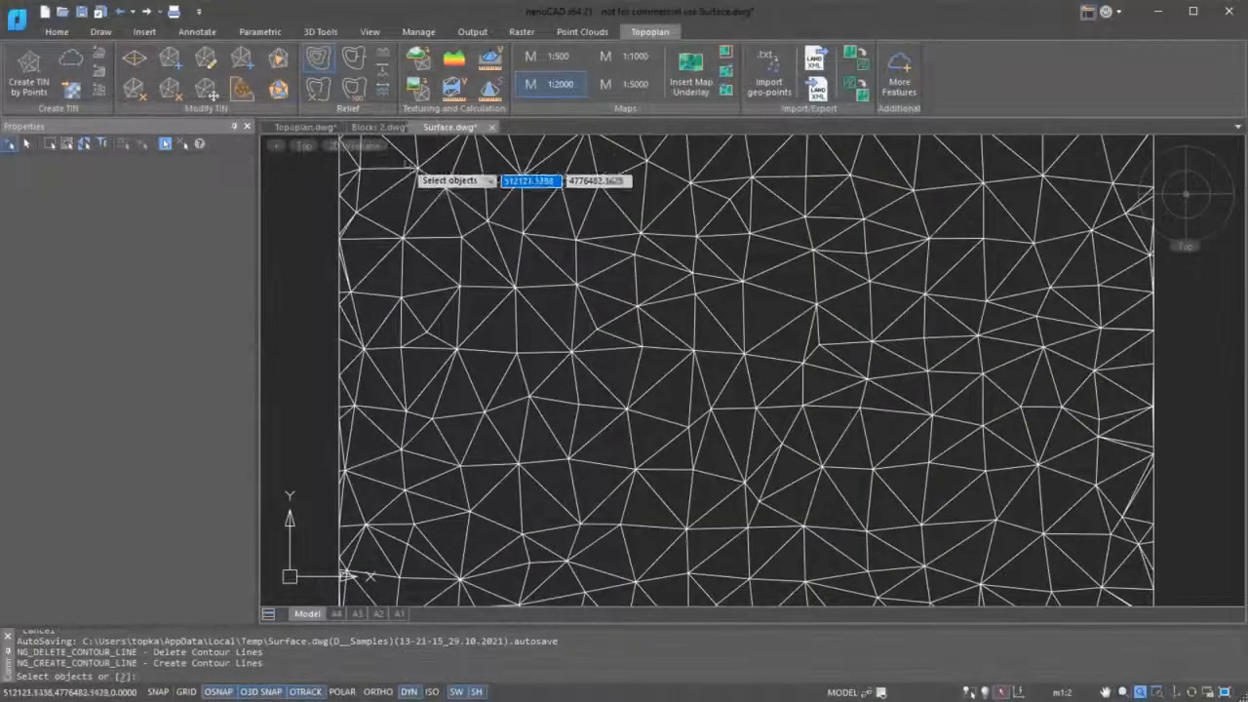
Generate TIN contours with smoothness 80 and auxiliary contours off, then view the surface tilted in 3D
left_click_drag(242, 212, 218, 209)
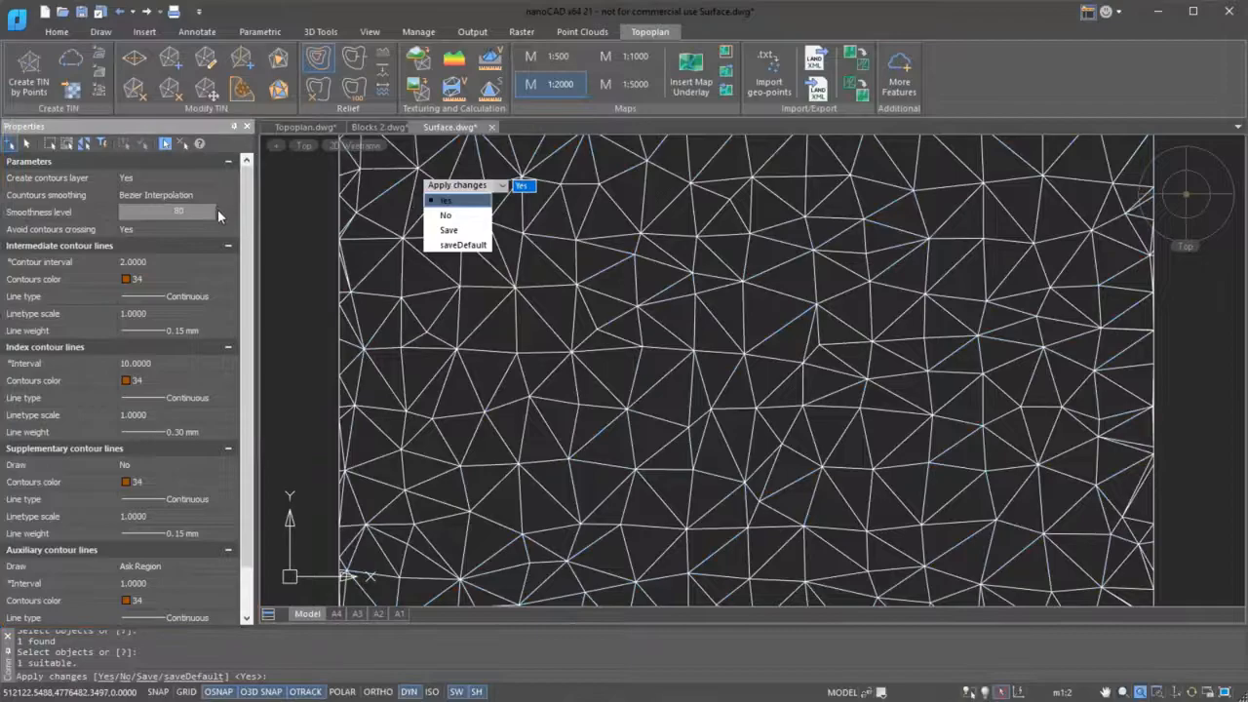
left_click(181, 567)
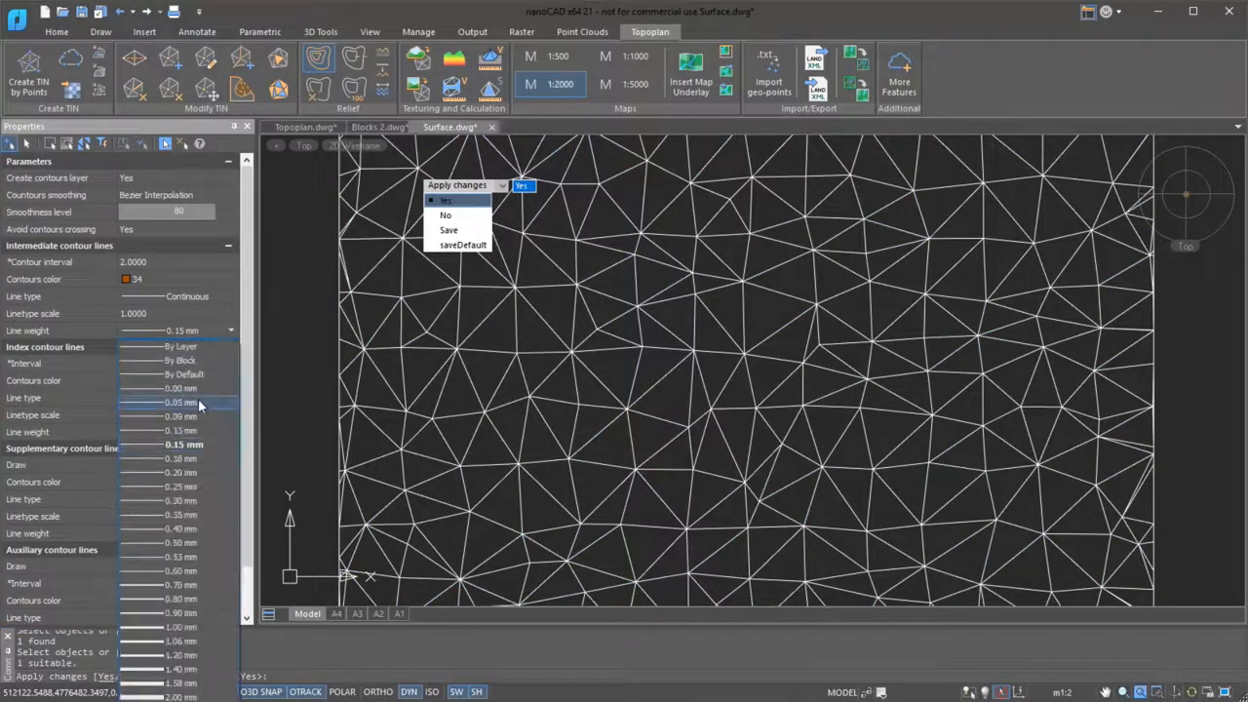
key("Return")
middle_click_drag(458, 500, 721, 420, "shift")
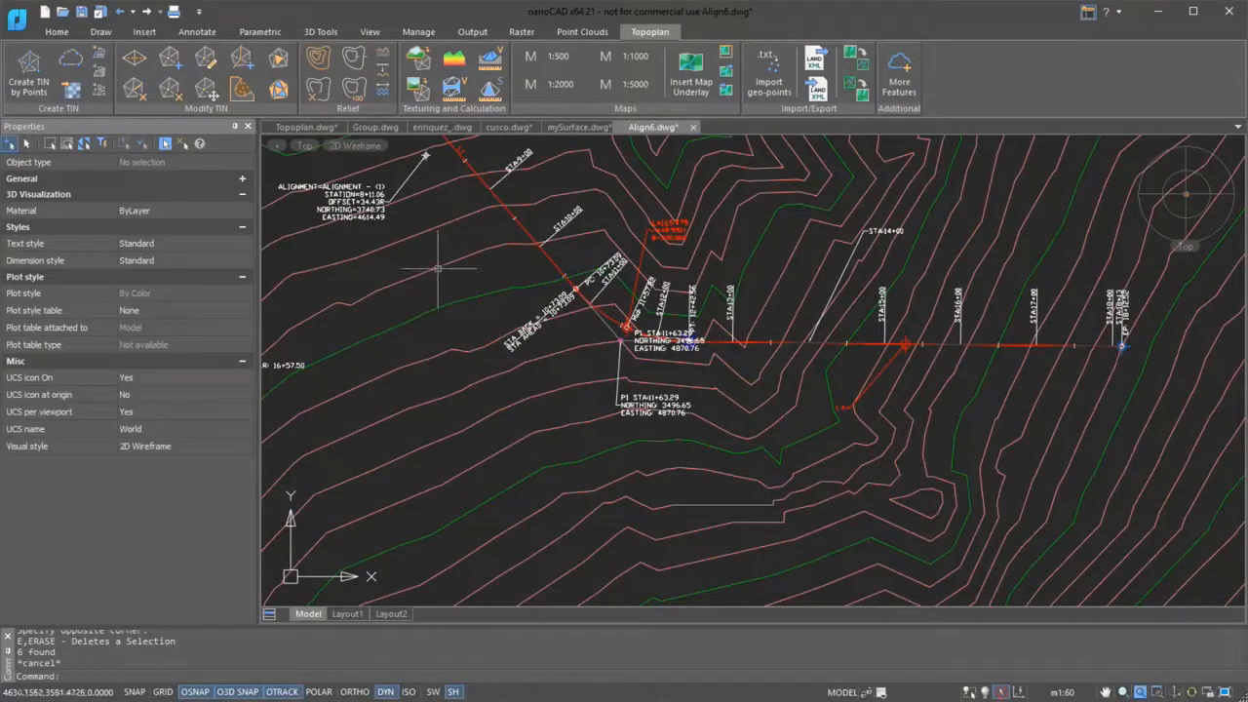
On the selected TIN surface, show triangles and hide major and minor contours
left_click(439, 270)
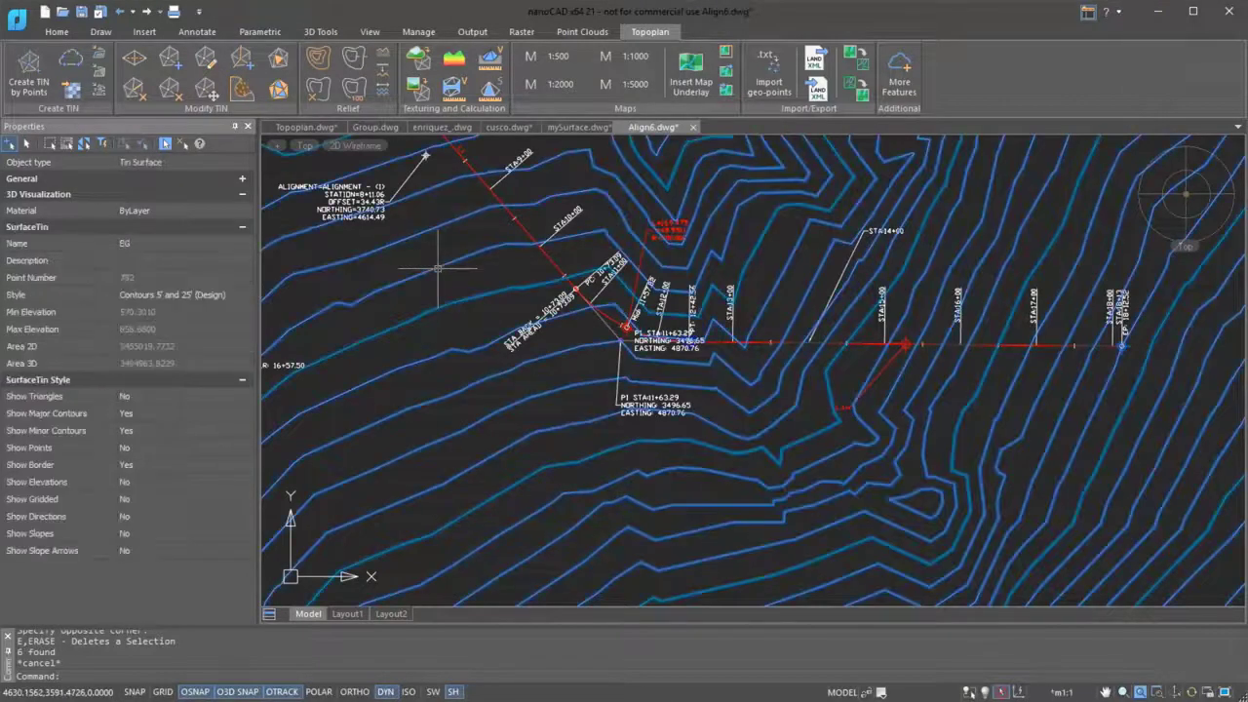
left_click(230, 394)
left_click(227, 422)
left_click(224, 432)
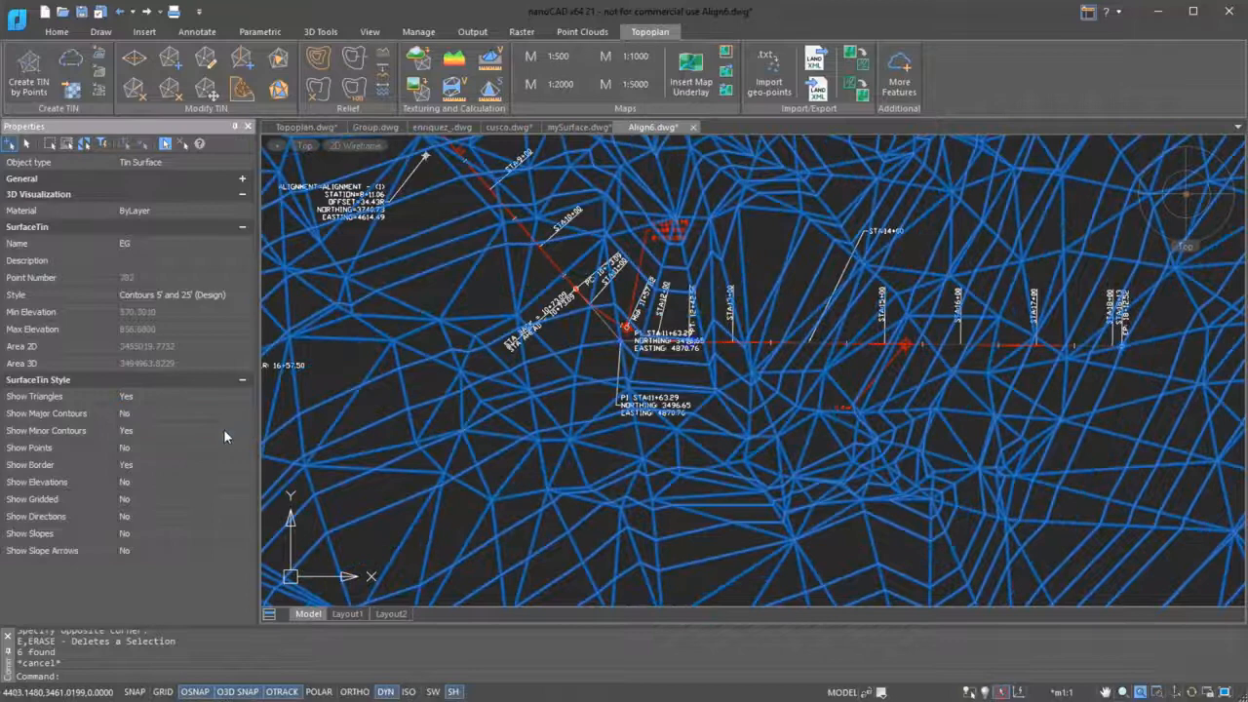
left_click(221, 453)
Turn on surface points and slope arrows for the TIN surface
left_click(217, 448)
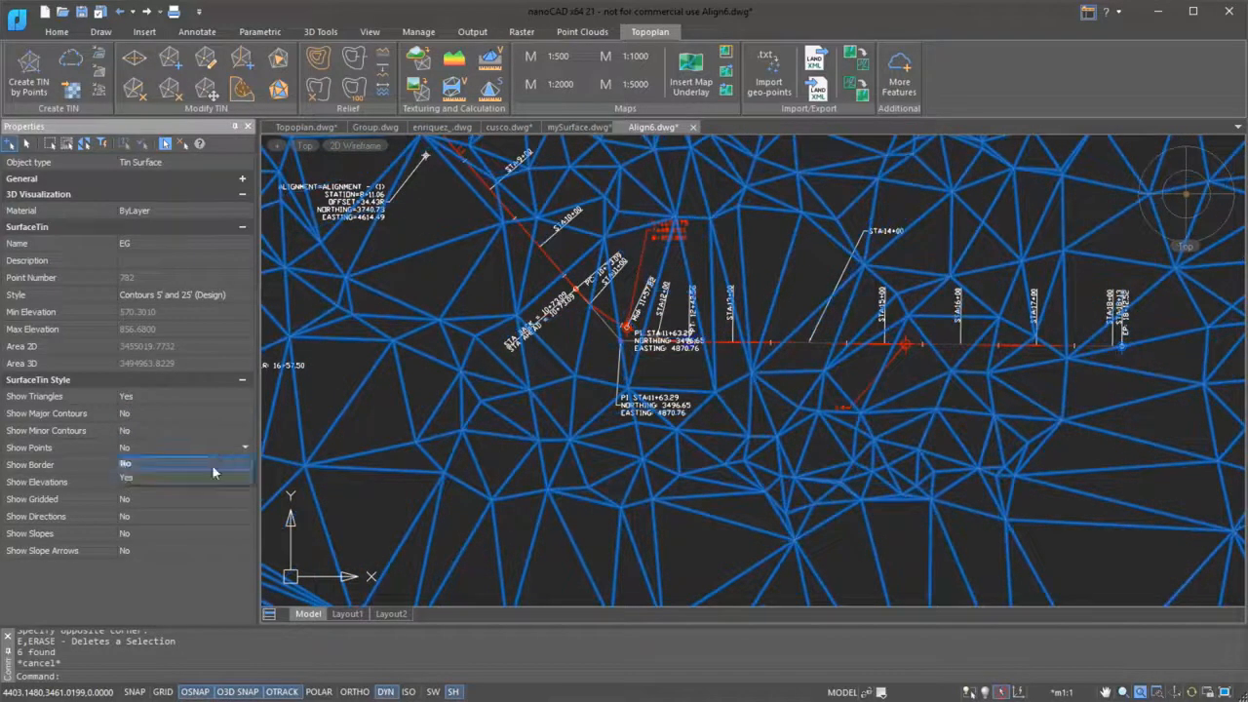
left_click(210, 473)
left_click(198, 551)
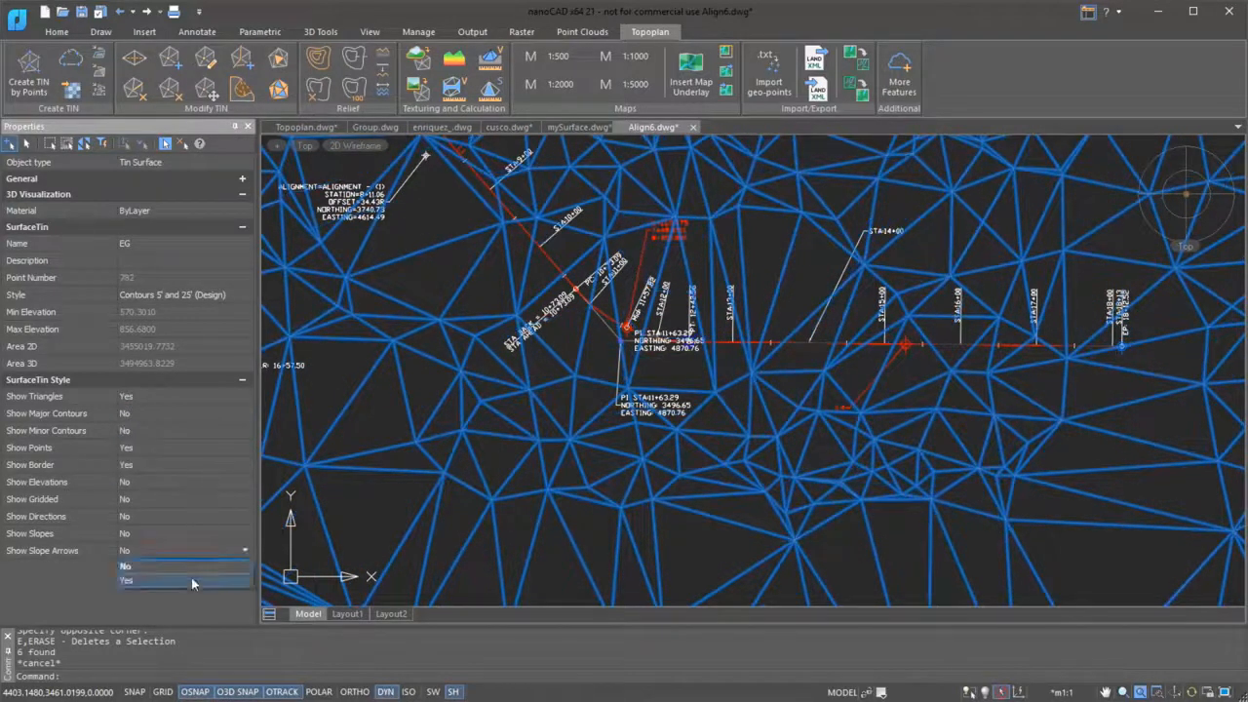
left_click(191, 578)
left_click(232, 294)
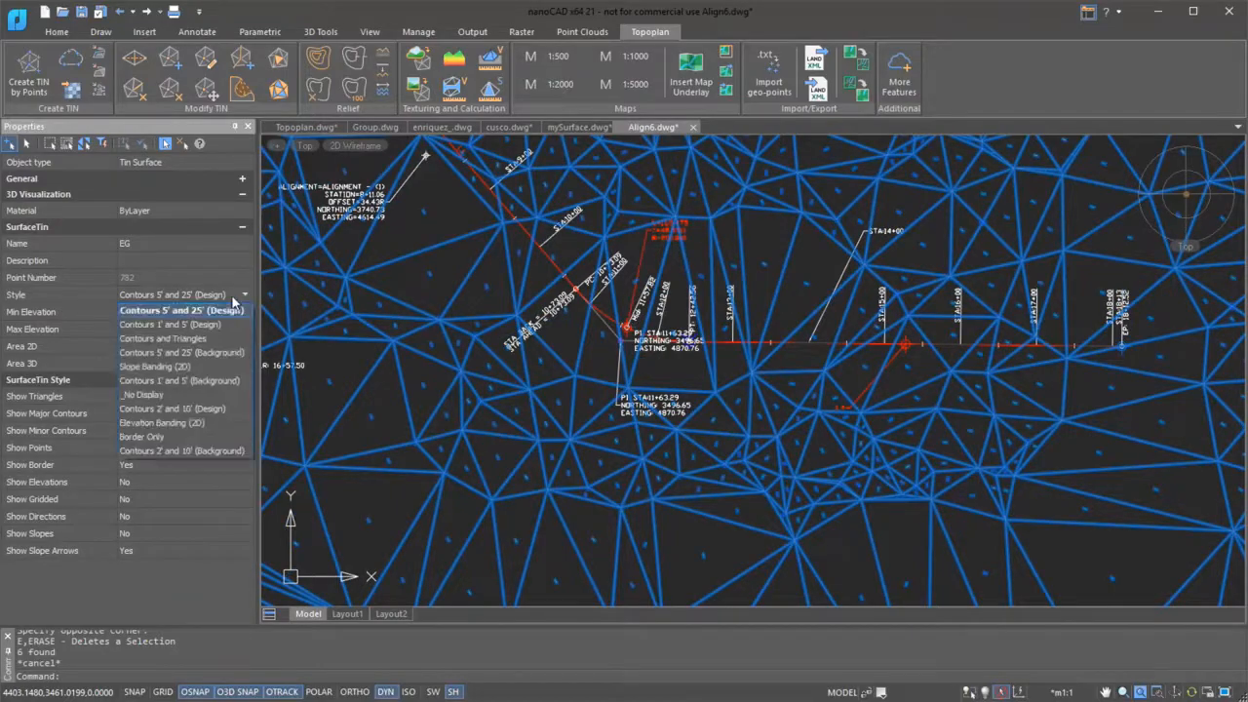